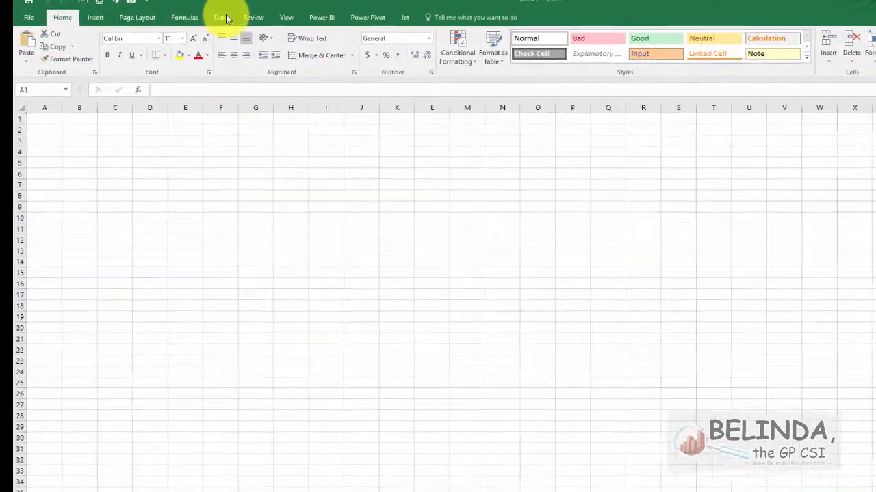
Start a new query from a SQL Server database, connecting to server BUSYBEE and database ONE.
click(239, 15)
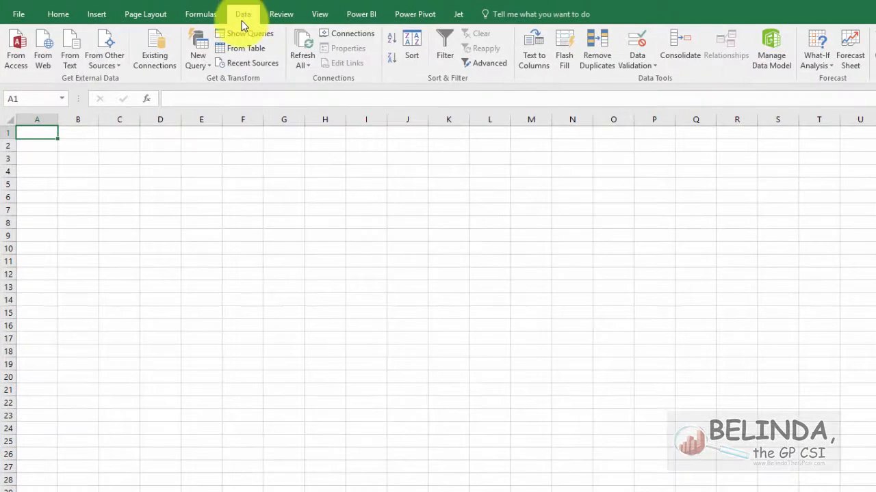
click(197, 63)
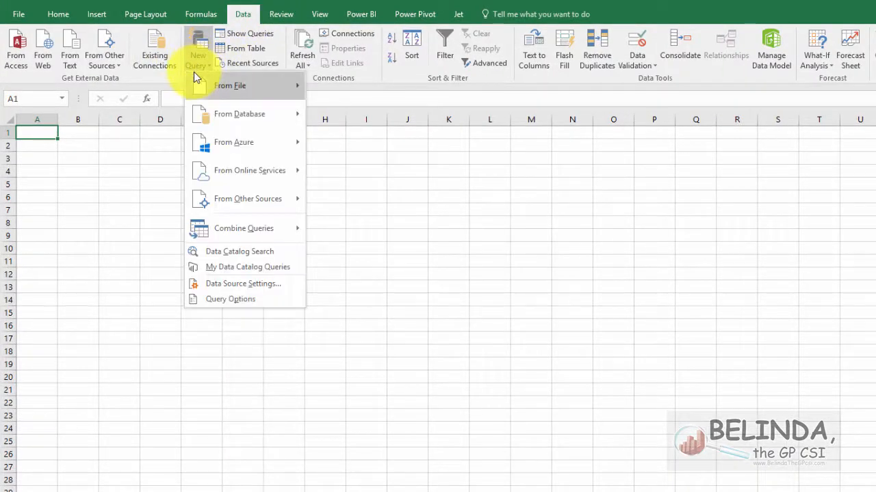
mouse_move(195, 83)
mouse_move(207, 110)
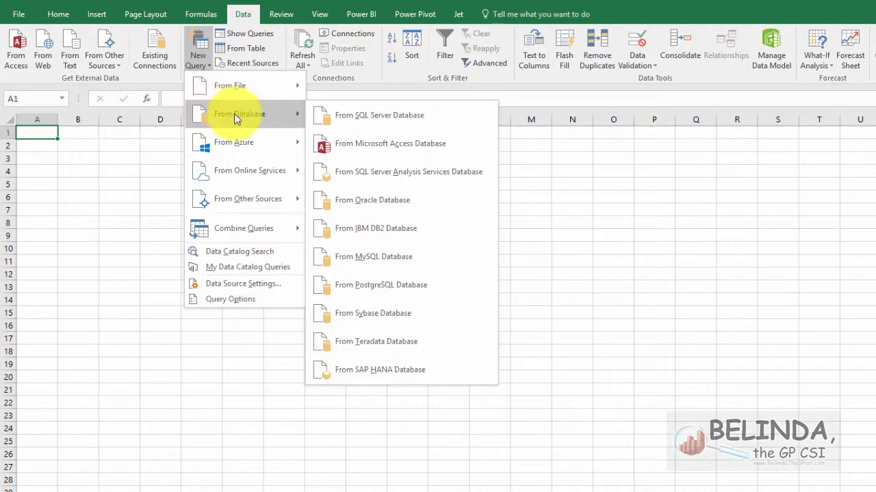
click(334, 118)
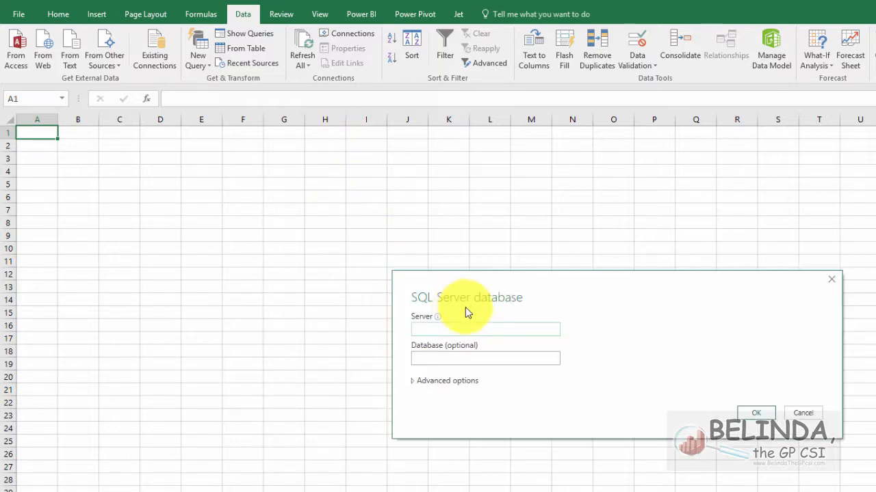
text(BUSYBEE)
key(Tab)
text(ONE)
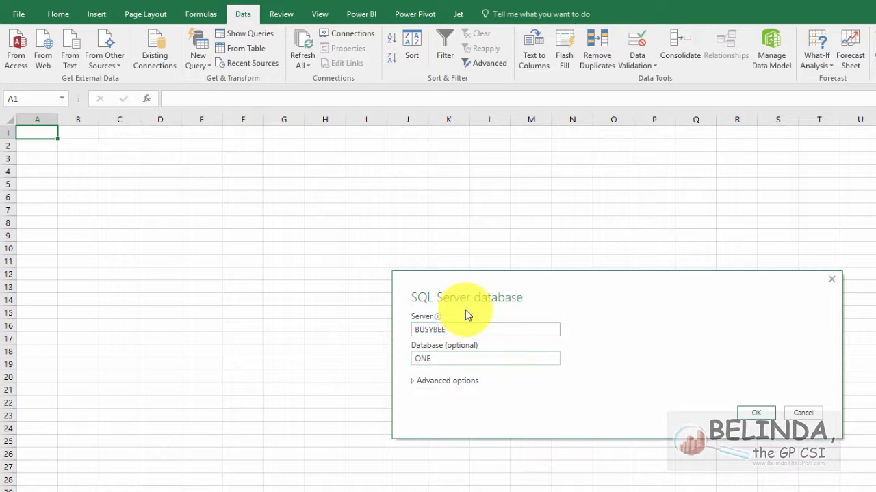
key(Tab)
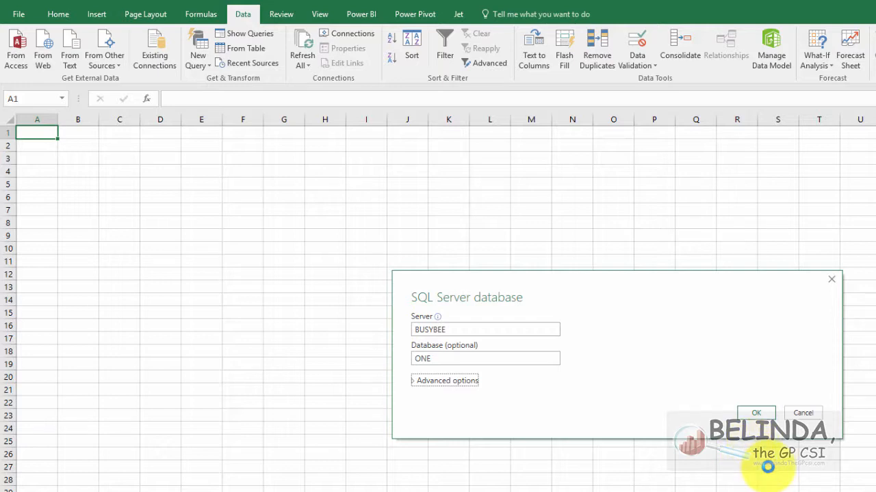
click(755, 413)
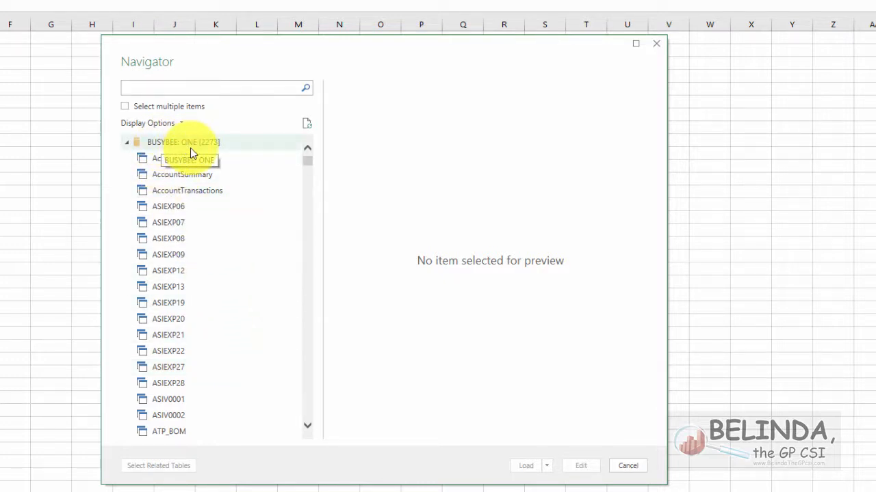
Search the database objects for "sales", open SalesLineItems for editing in the Query Editor, and refresh its preview.
click(164, 88)
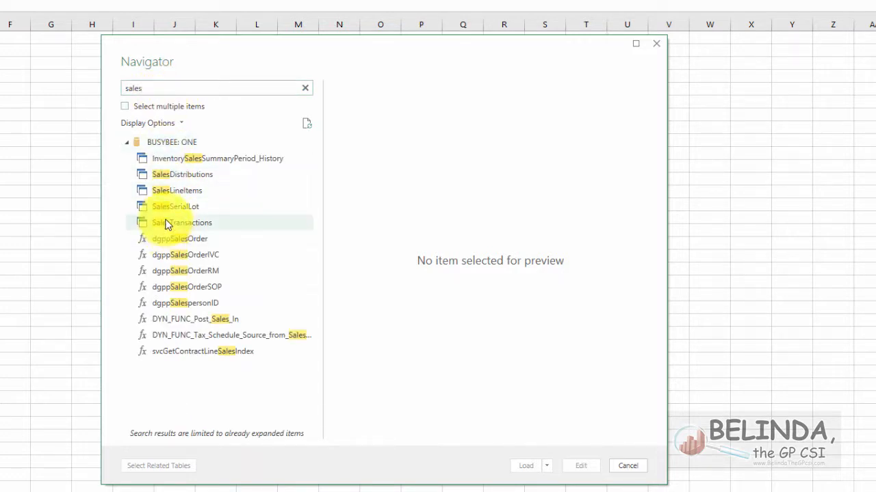
click(166, 191)
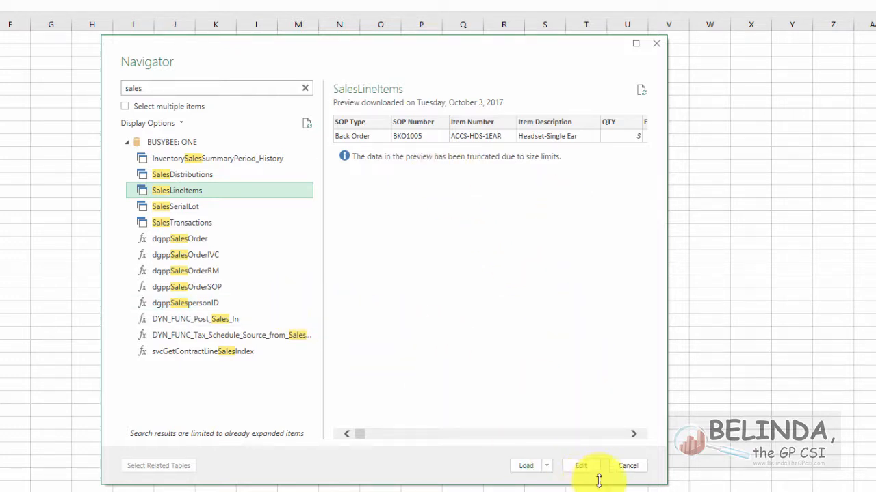
click(583, 468)
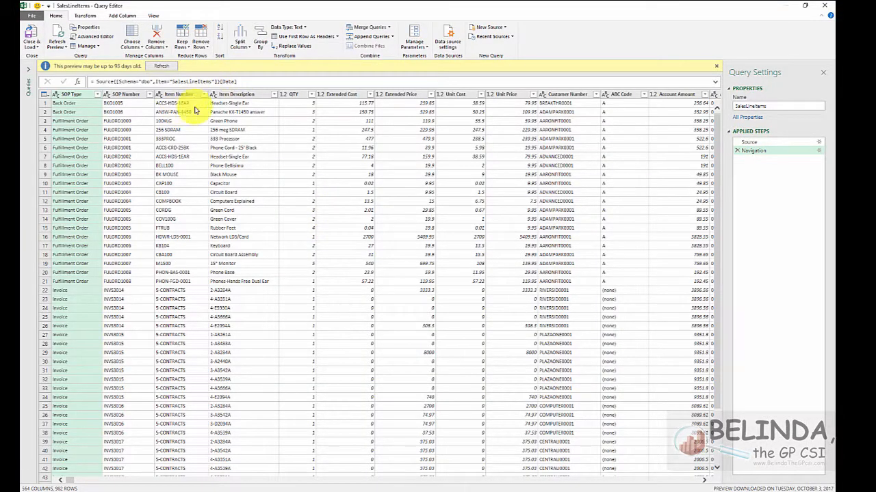
click(162, 66)
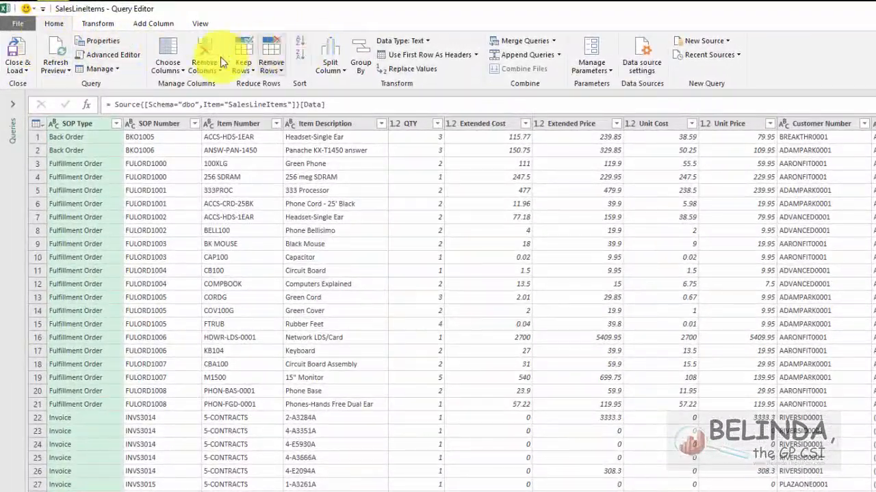
Keep only the SOP Type, SOP Number, Item Number, Item Description, QTY, Extended Price and Customer Number columns.
click(167, 54)
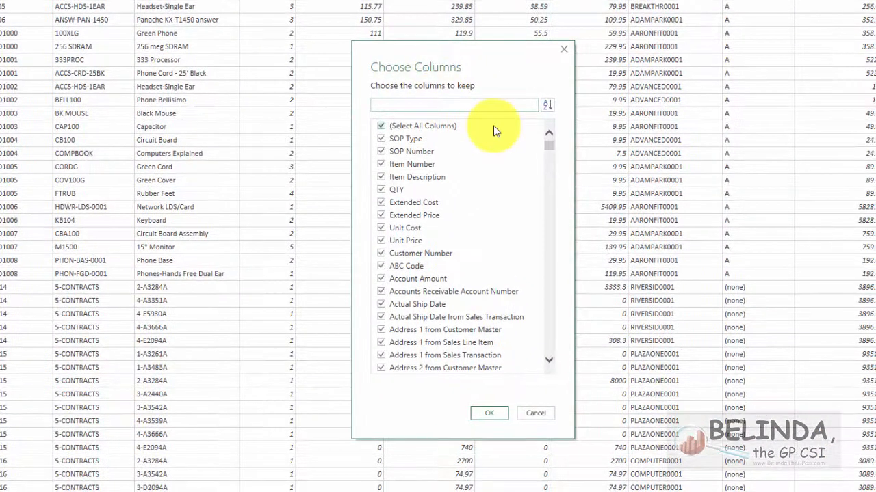
click(381, 126)
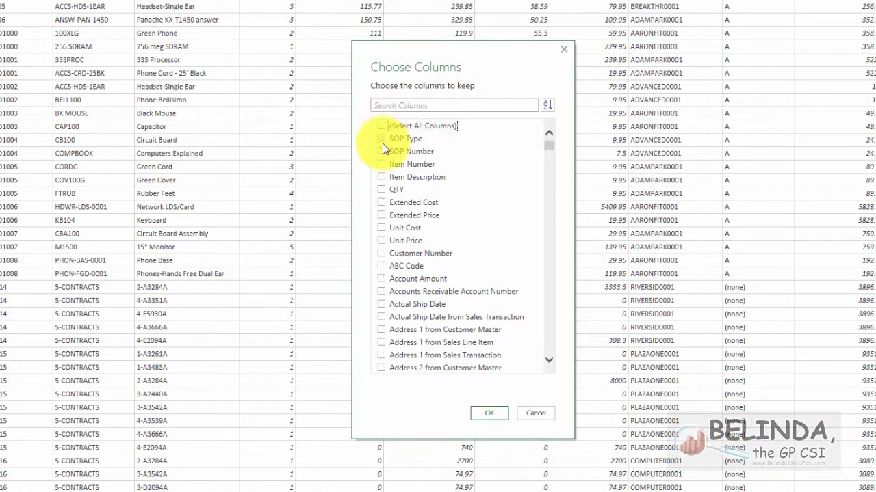
click(381, 140)
click(382, 151)
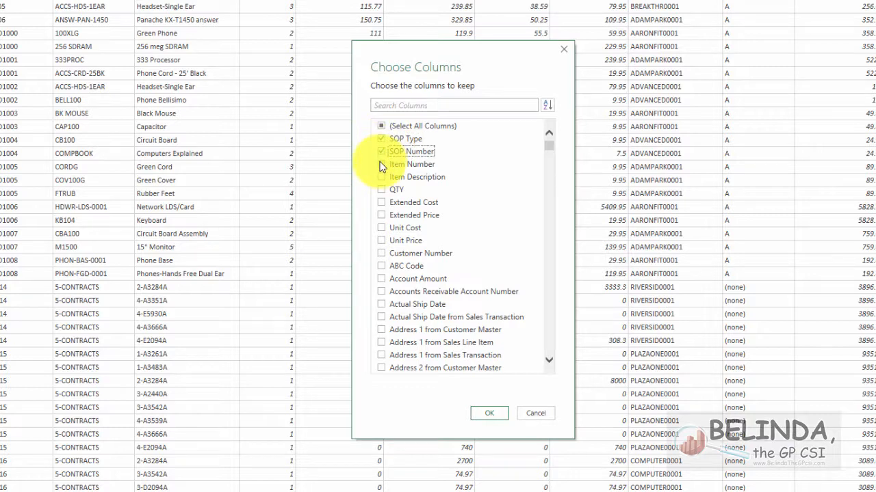
click(382, 164)
click(381, 176)
click(381, 189)
click(381, 215)
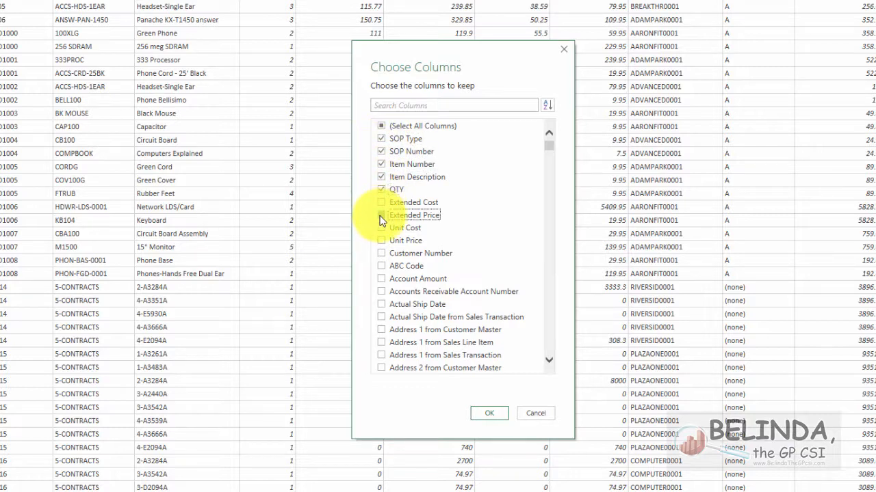
click(384, 253)
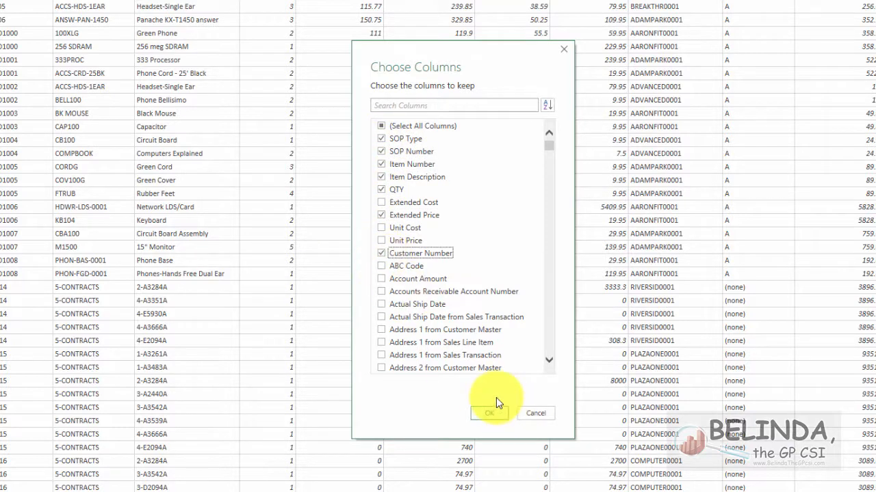
click(488, 414)
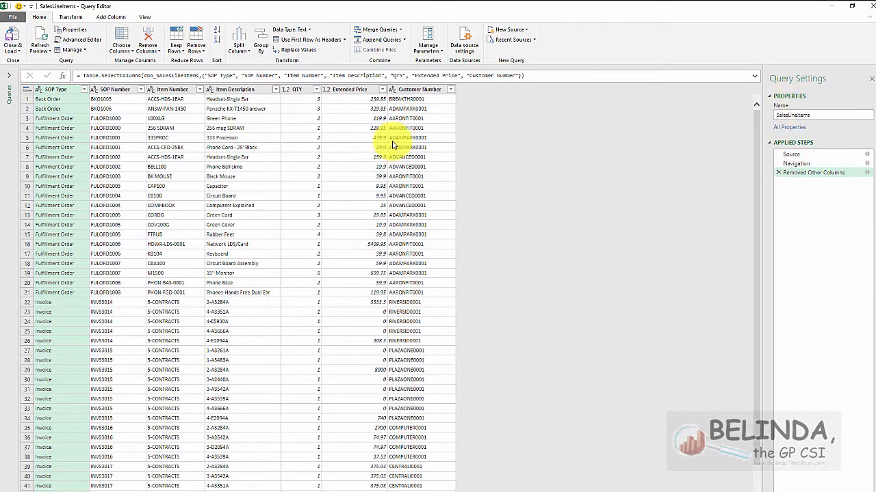
Edit the Removed Other Columns step to also keep Document Status, Posting Status, Purchasing Status, Sales Document Status and Void Status.
click(868, 175)
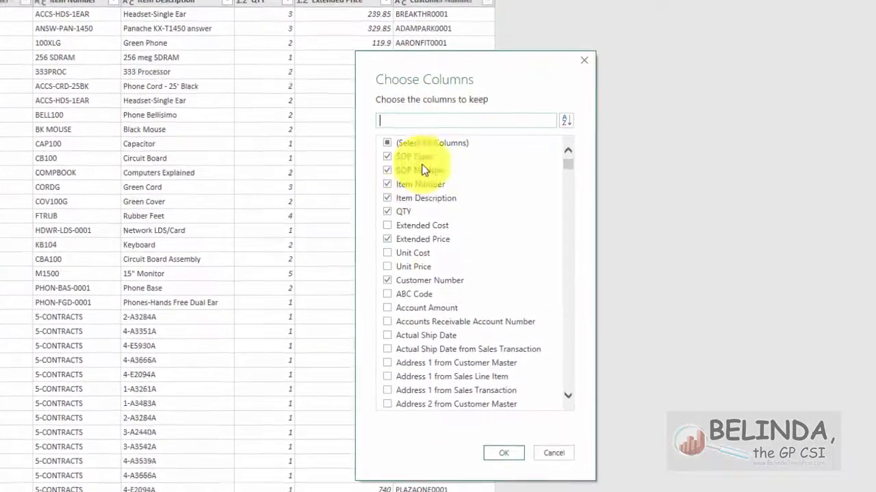
click(403, 119)
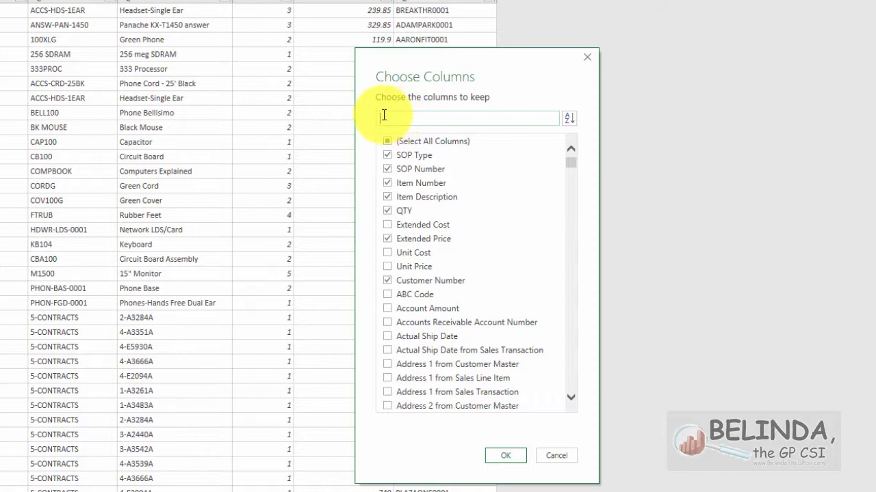
text(status)
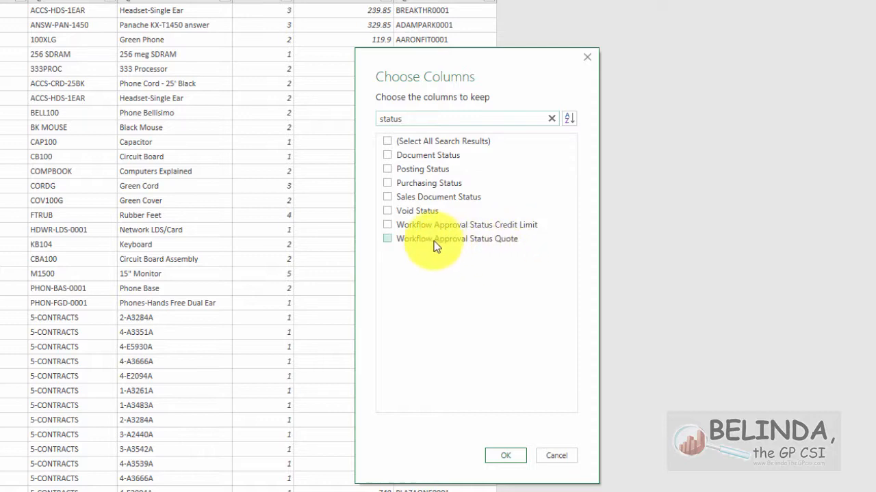
click(389, 157)
click(388, 169)
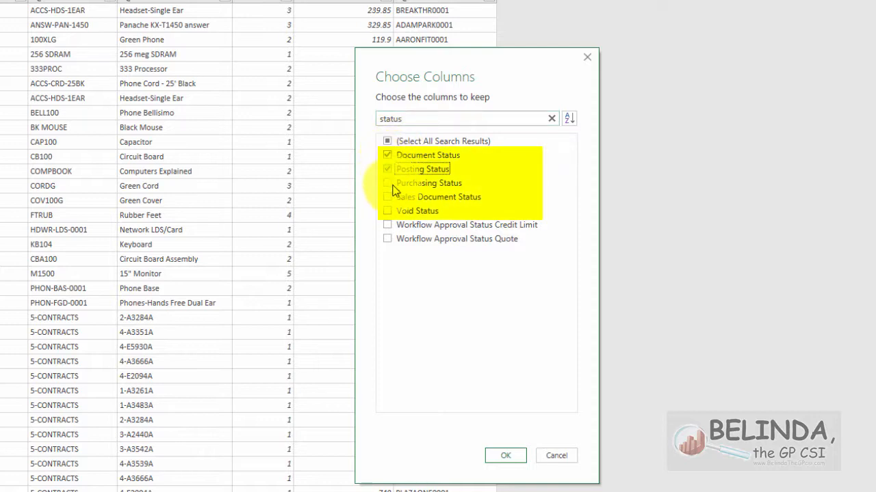
click(388, 182)
click(388, 197)
click(387, 211)
click(501, 455)
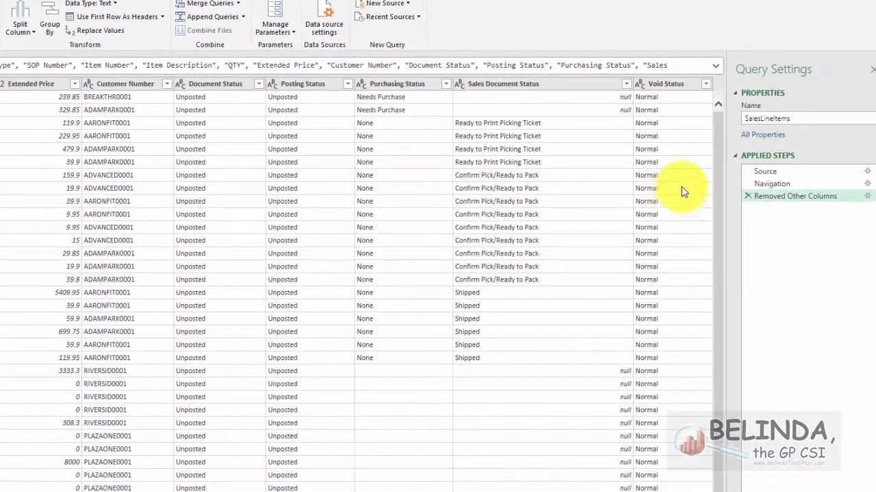
Filter the Void Status column to exclude Voided rows and keep only Normal ones.
click(705, 83)
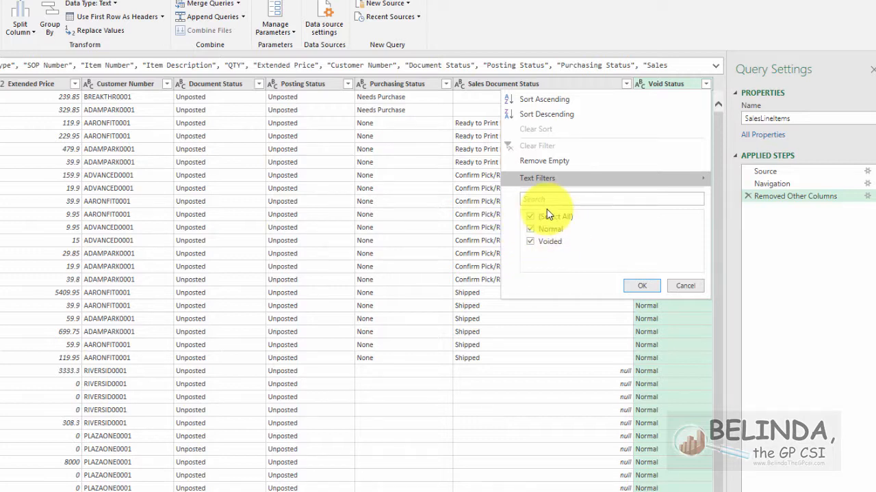
click(537, 250)
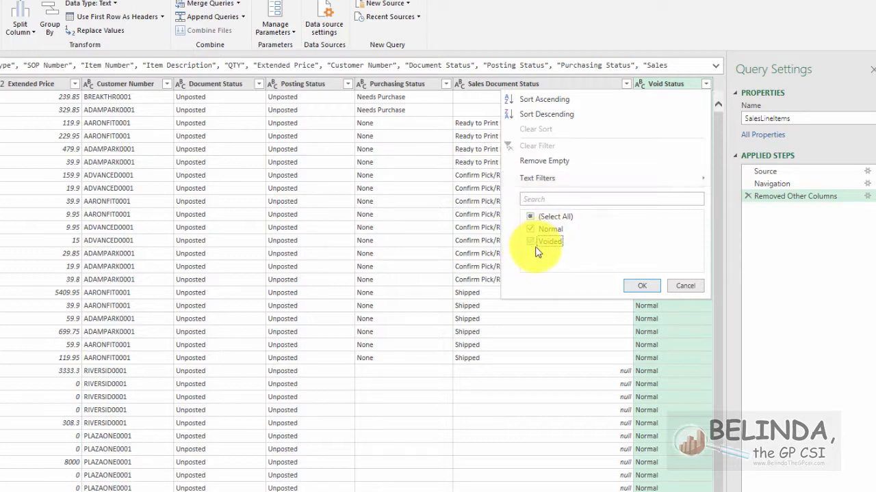
click(643, 287)
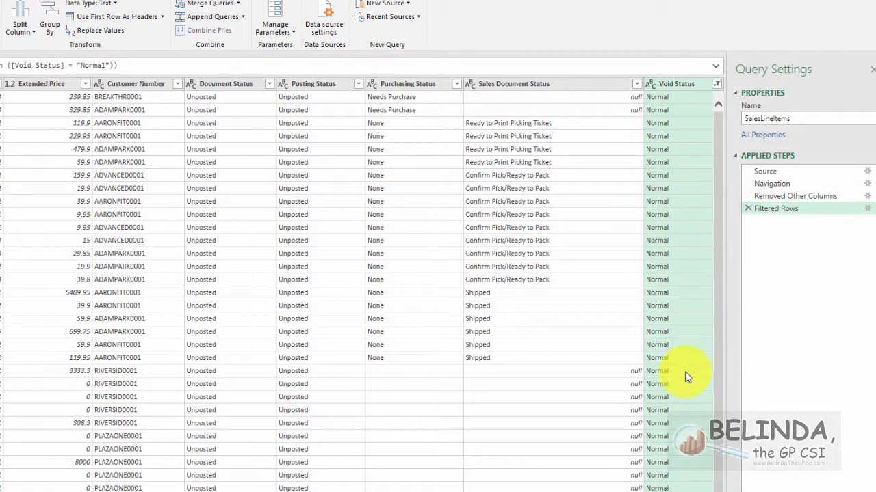
Rename the Filtered Rows step as Remove Voids and remove the Void Status column from the query.
right_click(791, 212)
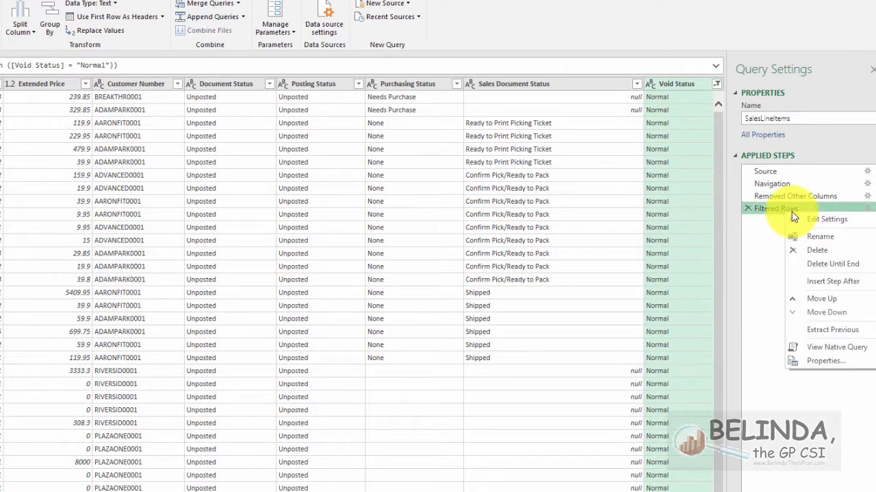
click(814, 236)
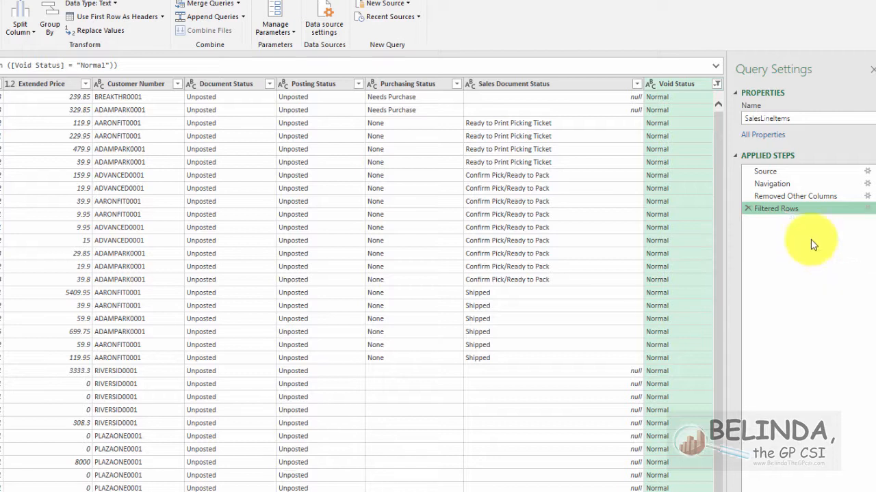
text(Remove Voids)
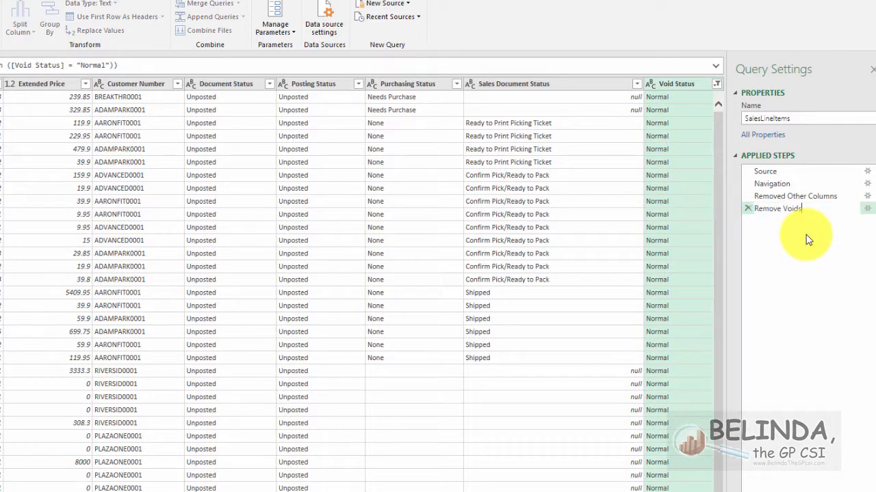
key(Return)
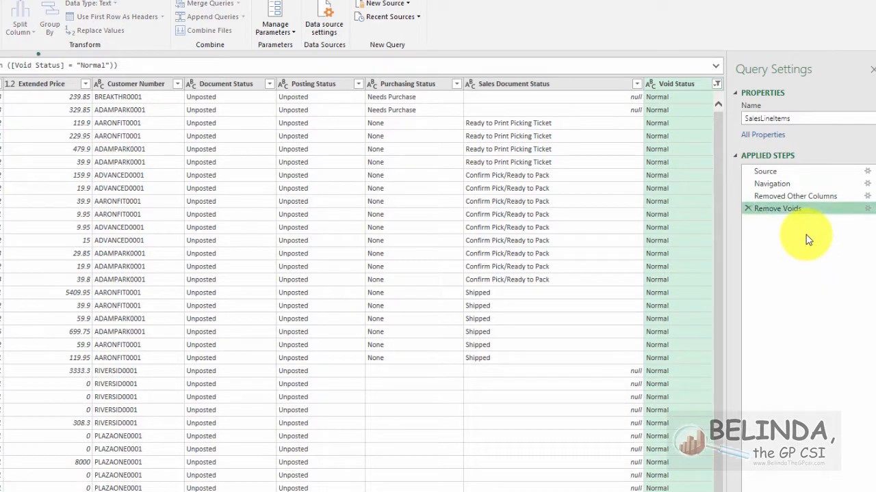
right_click(678, 88)
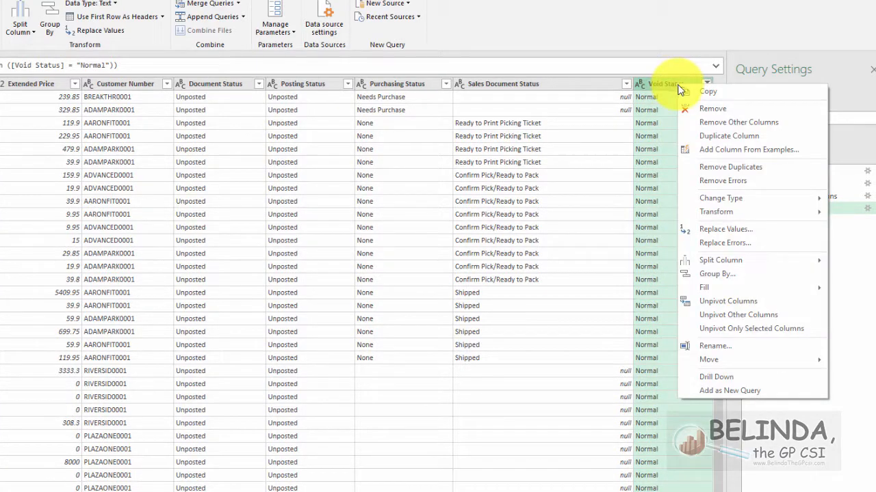
click(694, 108)
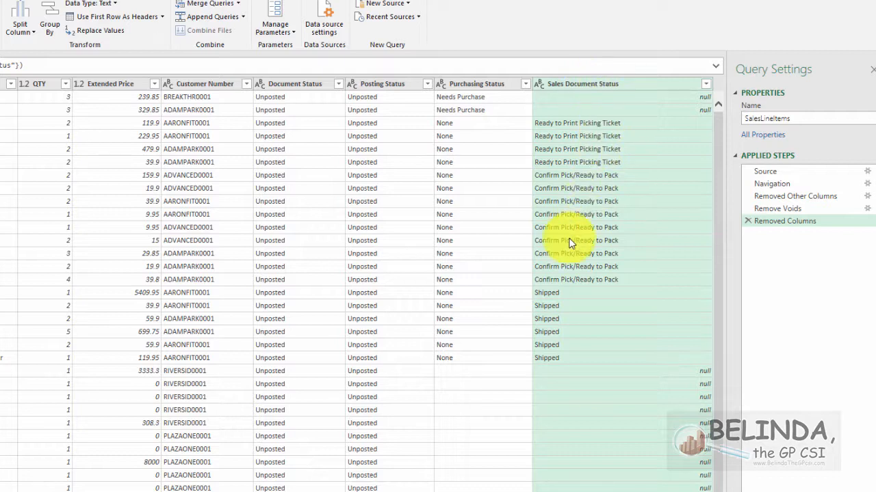
Apply the Sales Document Status filter with all values selected, and select the Purchasing Status column.
click(705, 83)
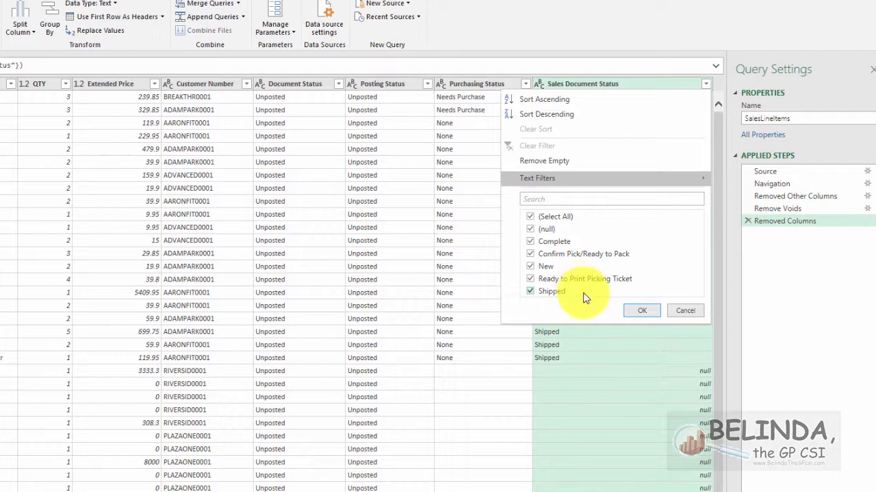
click(566, 243)
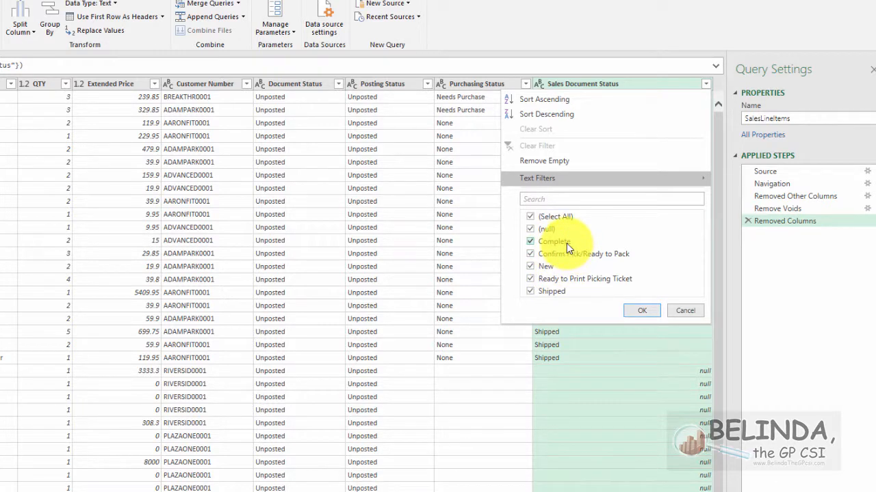
click(649, 314)
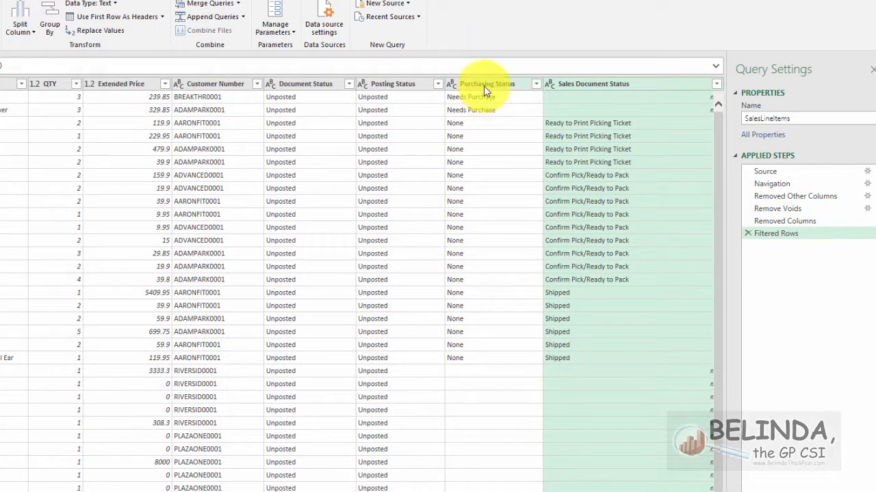
click(484, 83)
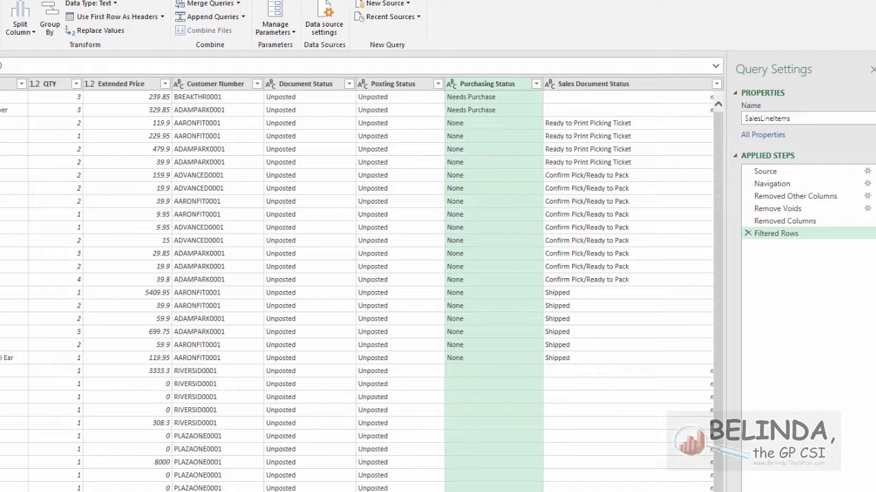
In the Sales Transaction Entry window, expand the line details of item 3-A2990A and view its purchase order commitment.
drag(875, 178, 194, 44)
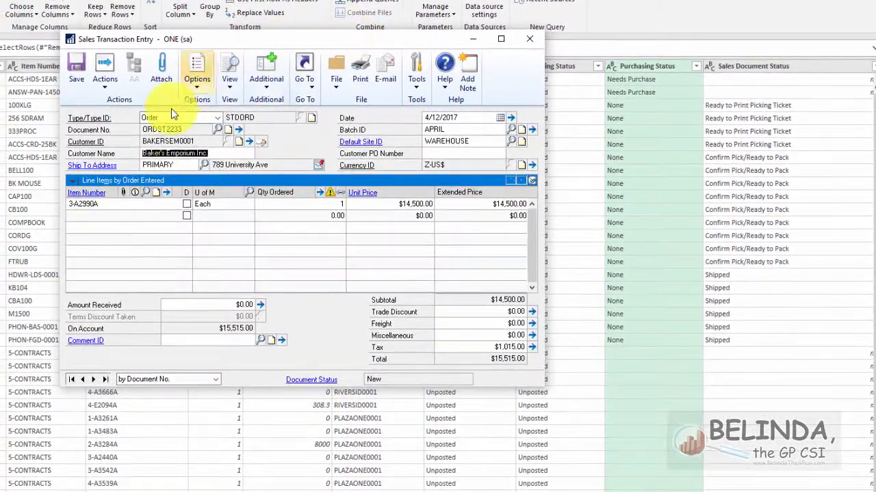
click(109, 205)
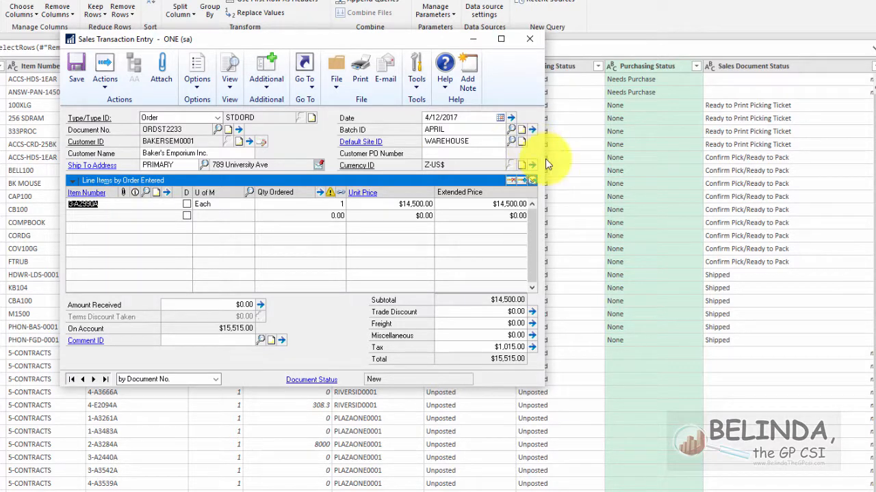
click(532, 180)
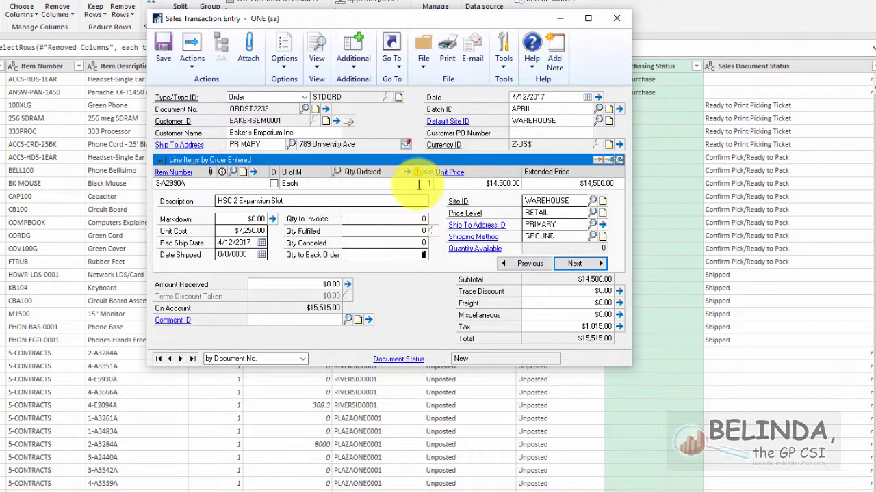
click(428, 174)
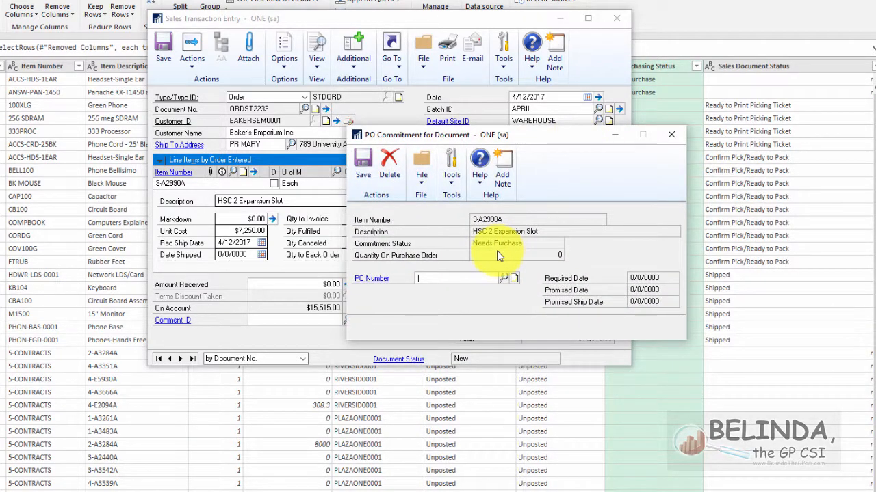
click(671, 135)
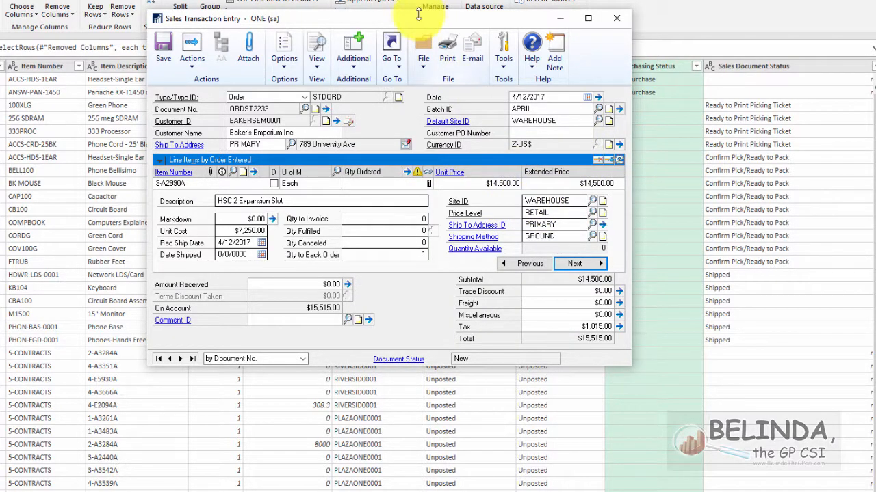
drag(418, 18, 875, 68)
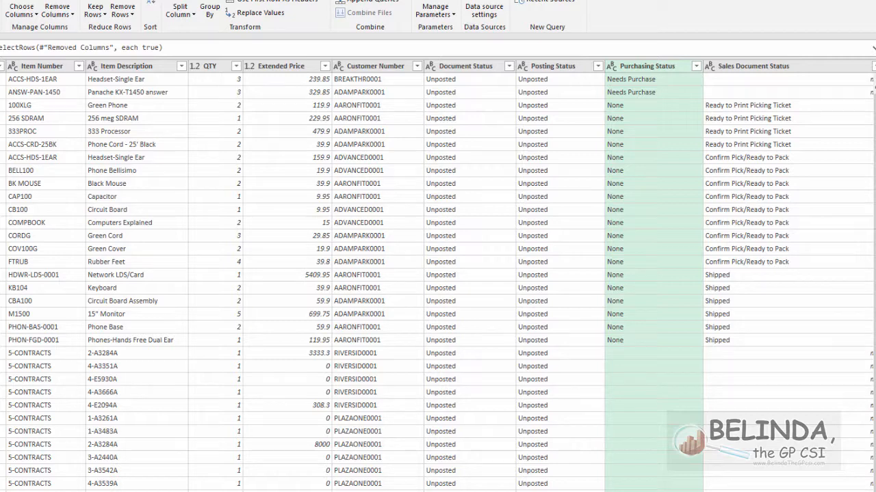
Remove the Purchasing Status and Sales Document Status columns from the query, leaving the Purchasing Status filter unapplied.
click(696, 67)
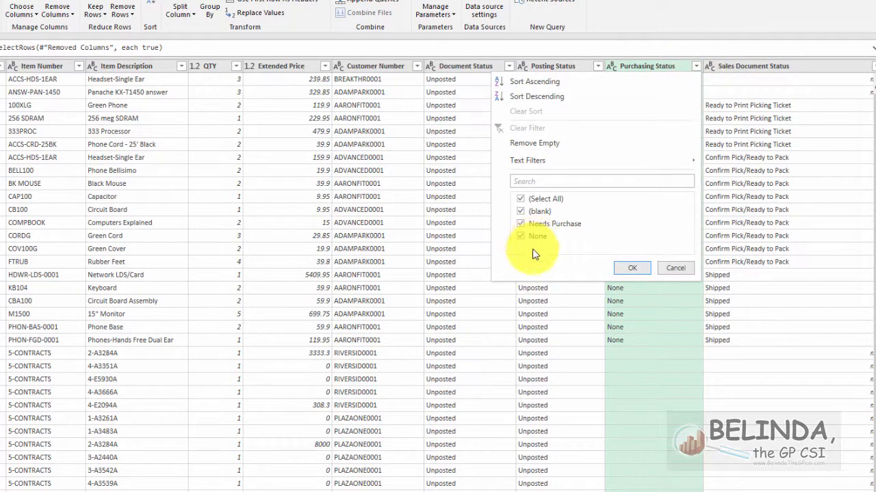
click(675, 272)
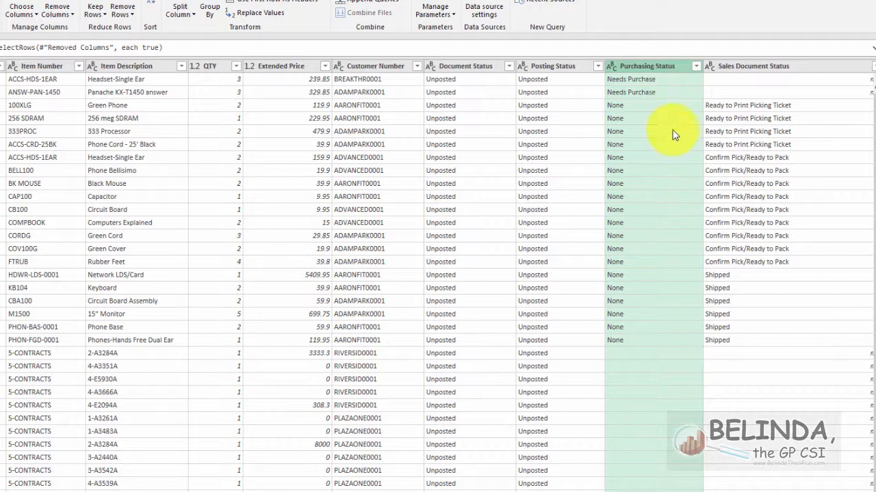
ctrl+click(766, 69)
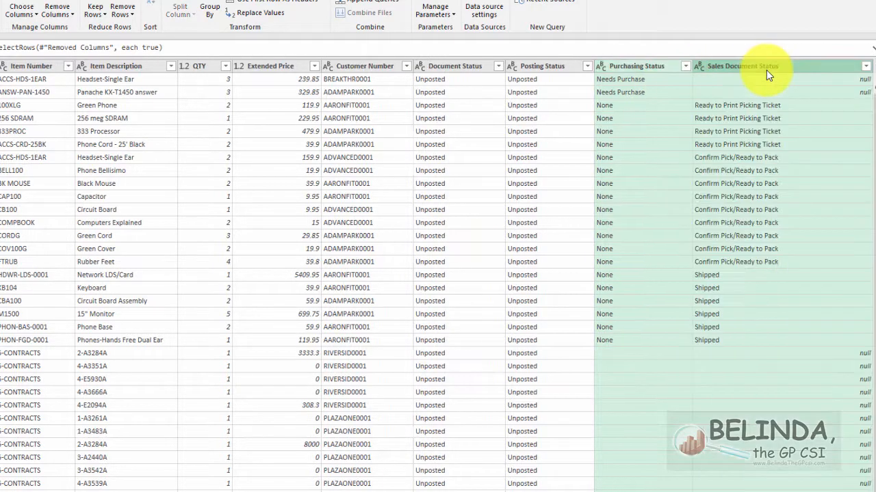
right_click(717, 65)
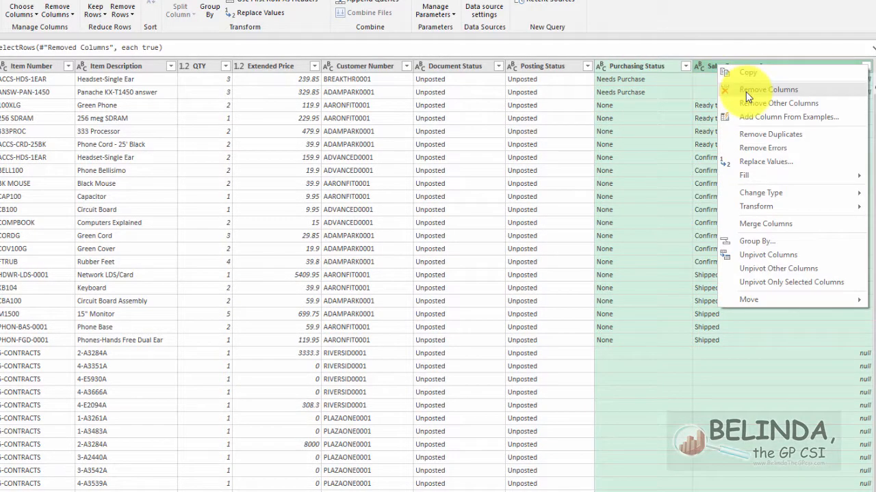
click(745, 91)
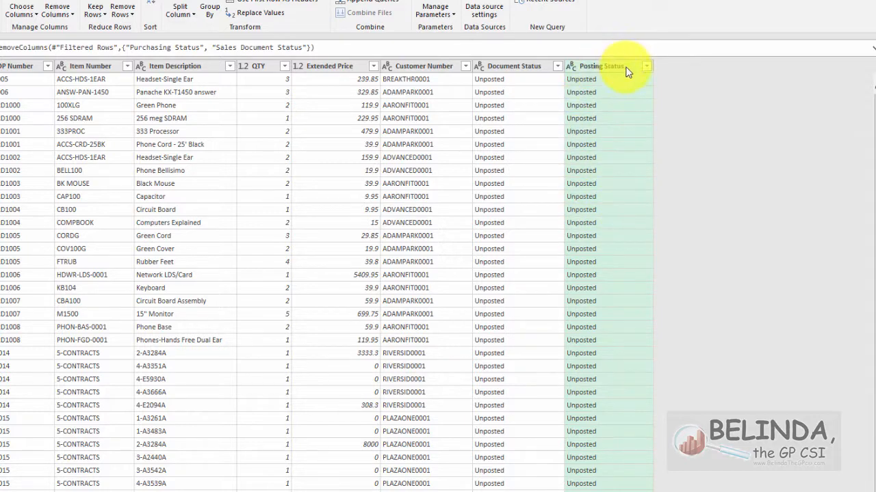
Filter the Document Status column to keep only Posted rows.
click(557, 65)
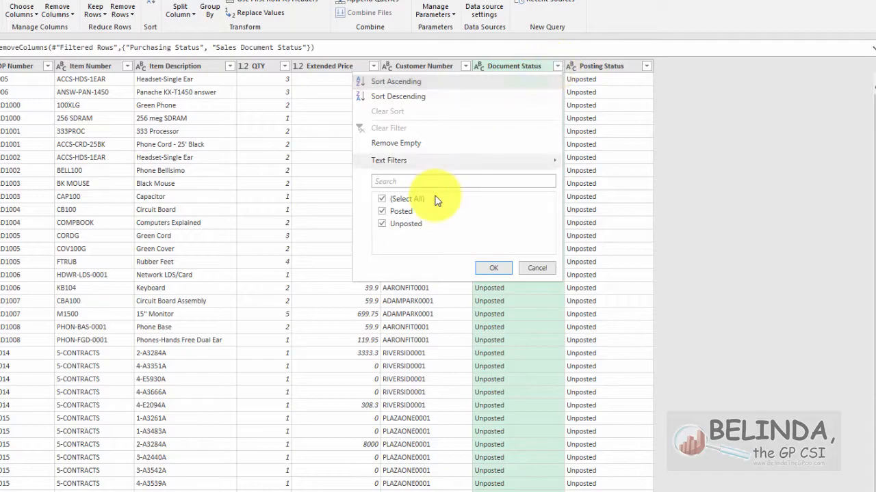
click(383, 215)
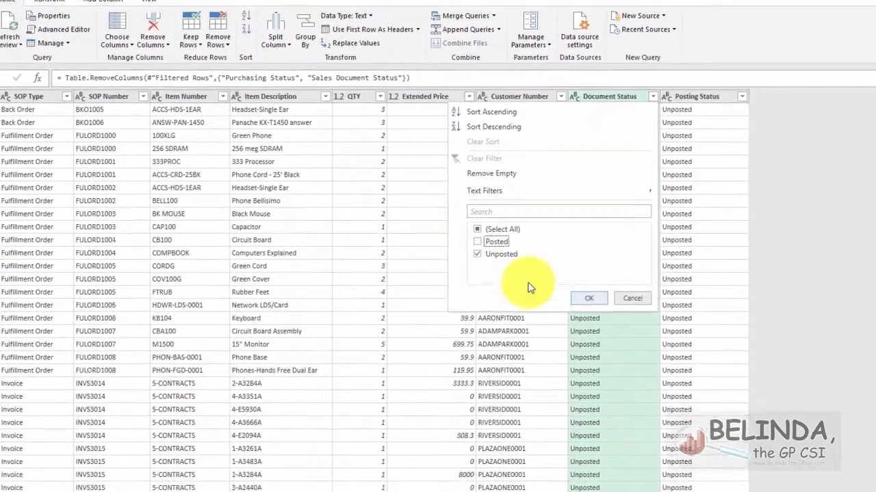
click(477, 242)
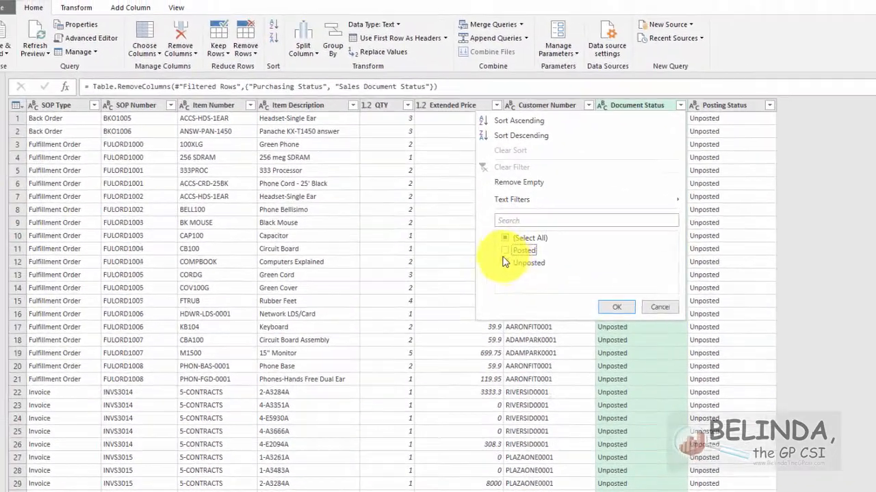
click(477, 254)
click(589, 298)
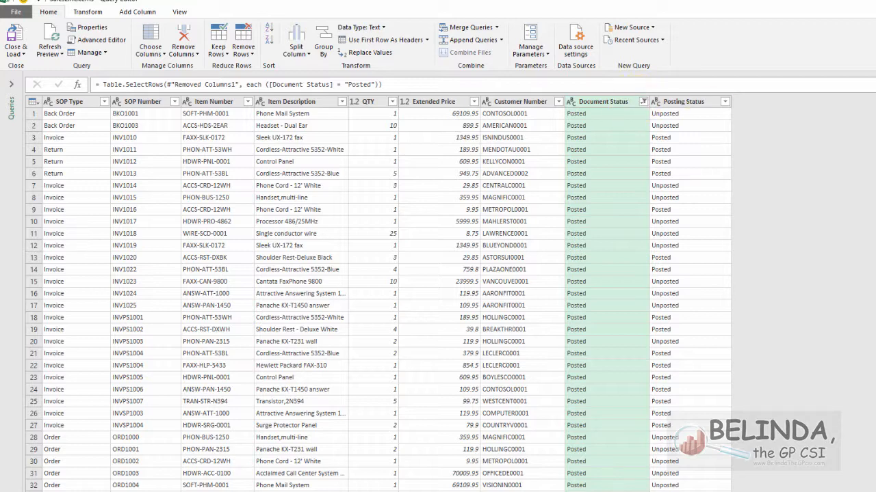
In Sales Transaction Entry, look up all unposted sales transactions for all document types, and close both windows.
drag(875, 96, 595, 104)
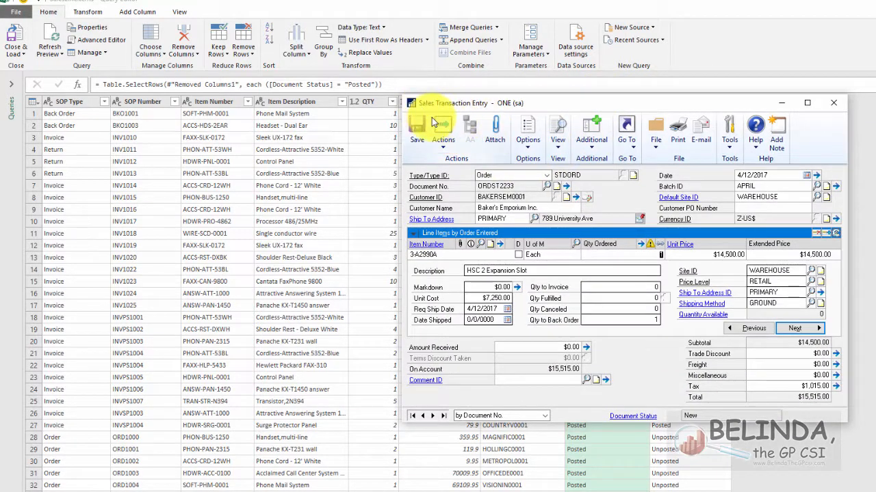
click(547, 187)
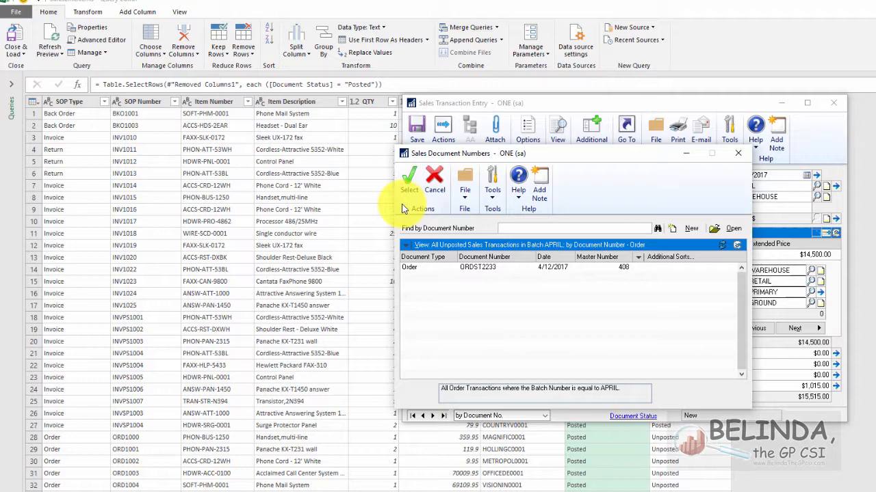
click(405, 244)
click(400, 243)
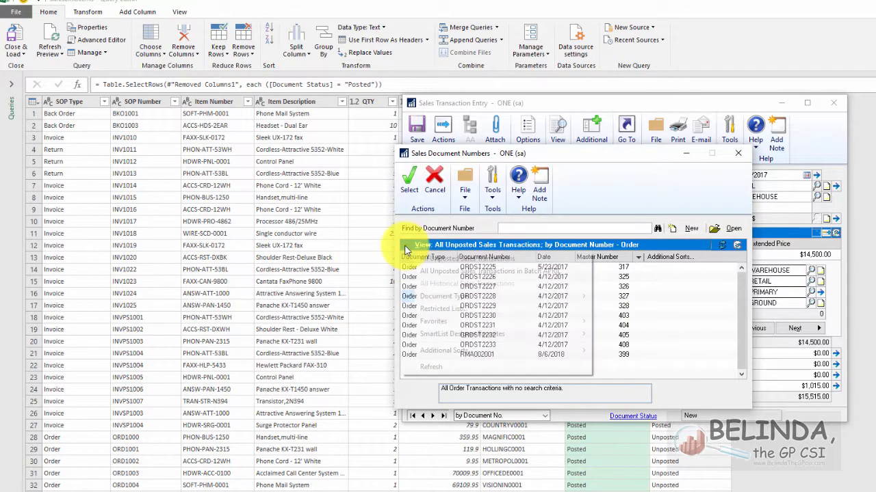
click(402, 244)
mouse_move(562, 304)
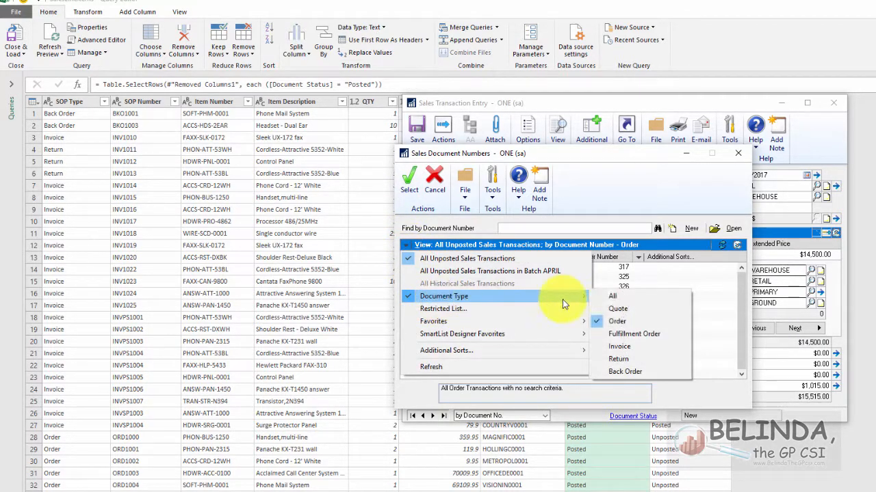
click(612, 296)
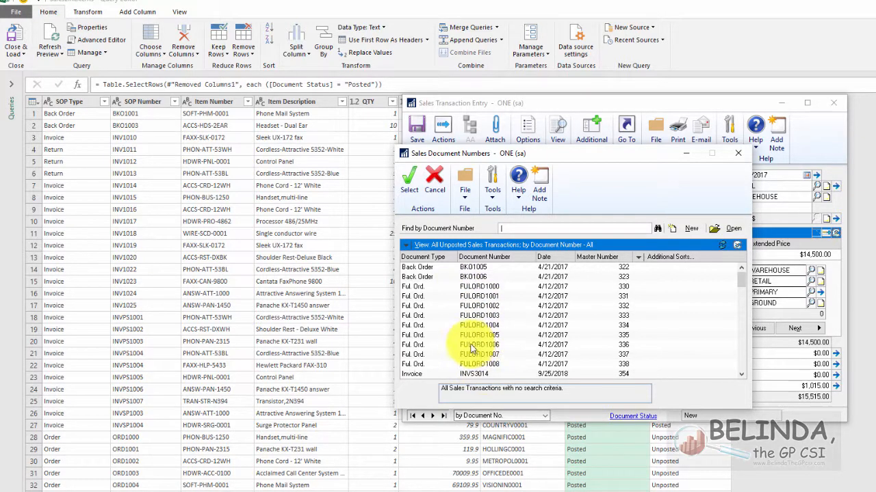
click(737, 153)
click(833, 102)
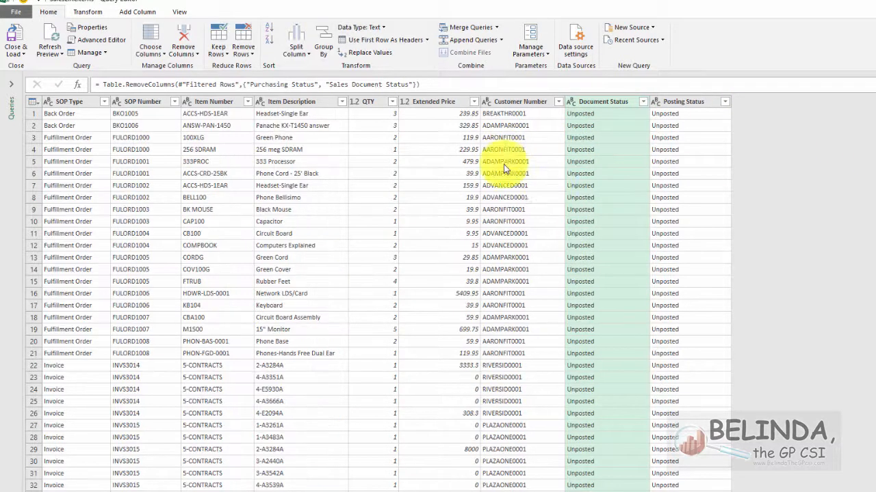
Filter the Posting Status column to exclude Unposted rows and keep only Posted ones.
click(725, 101)
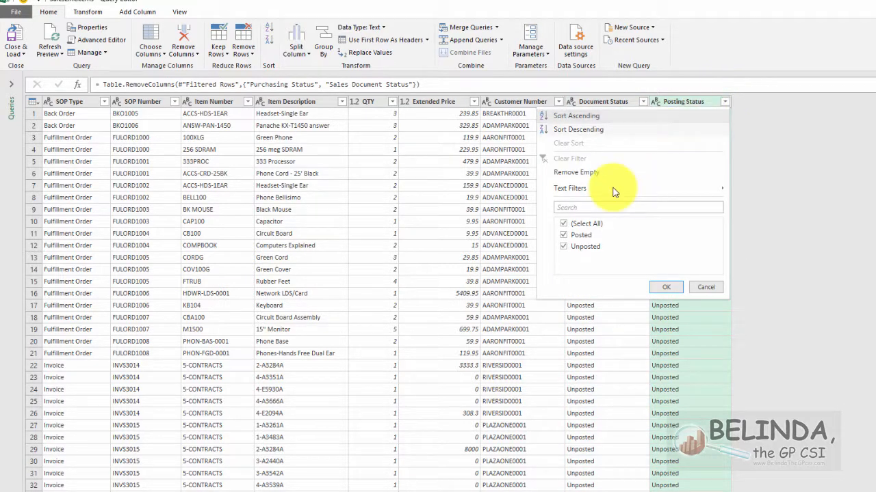
click(564, 246)
click(668, 287)
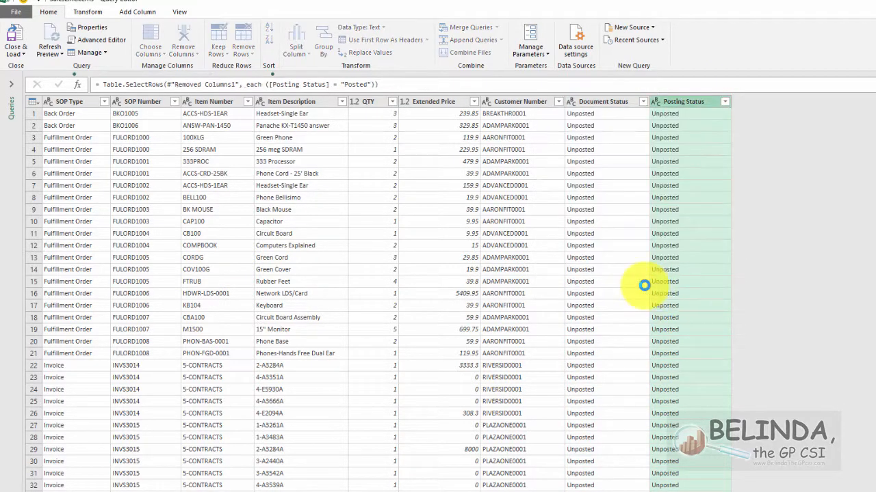
Examine the filter values of the SOP Type and Posting Status columns without changing either filter.
click(104, 102)
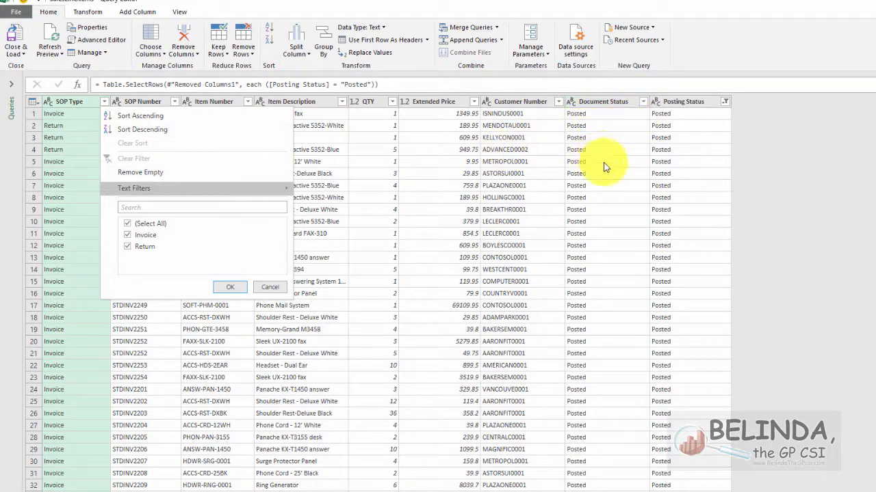
click(725, 102)
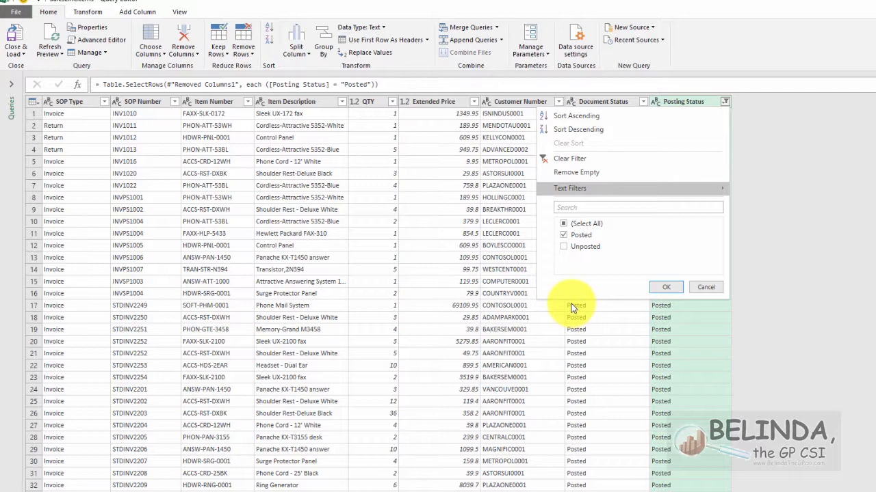
click(707, 288)
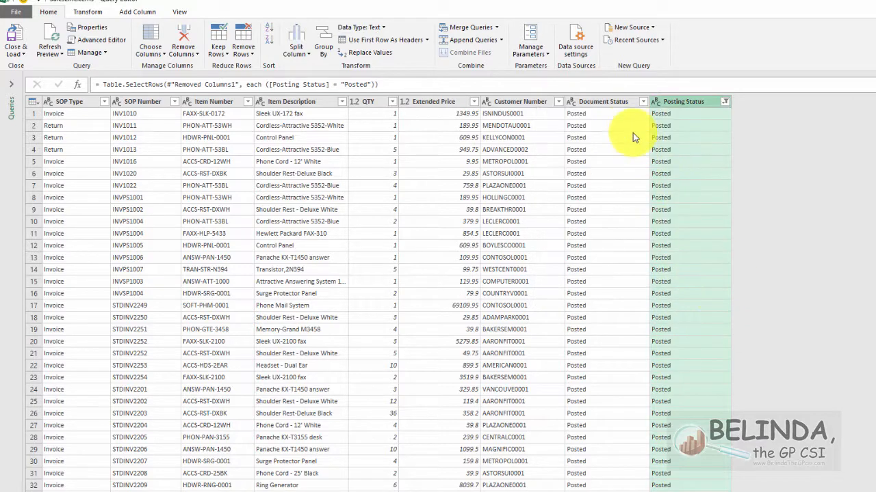